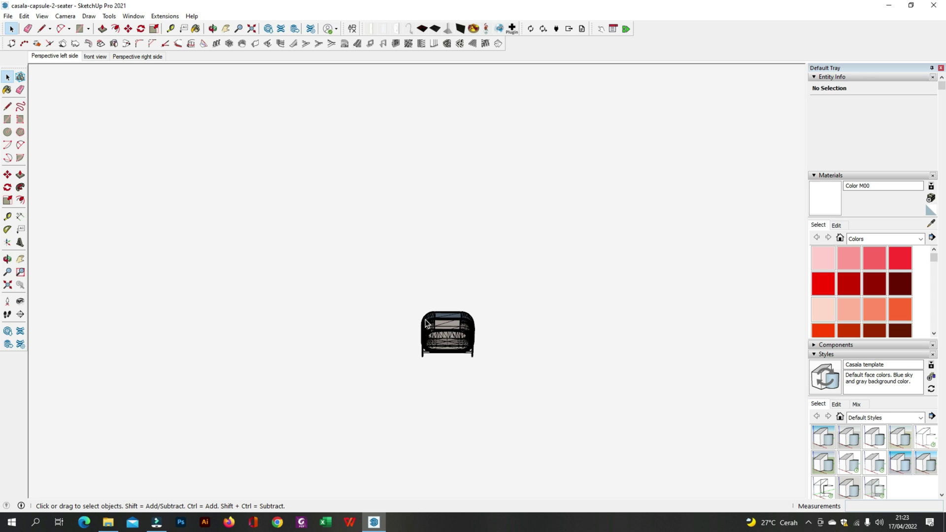
# Step: Draw a large rectangle to form the floor face
pyautogui.press('r')
pyautogui.click(224, 221)
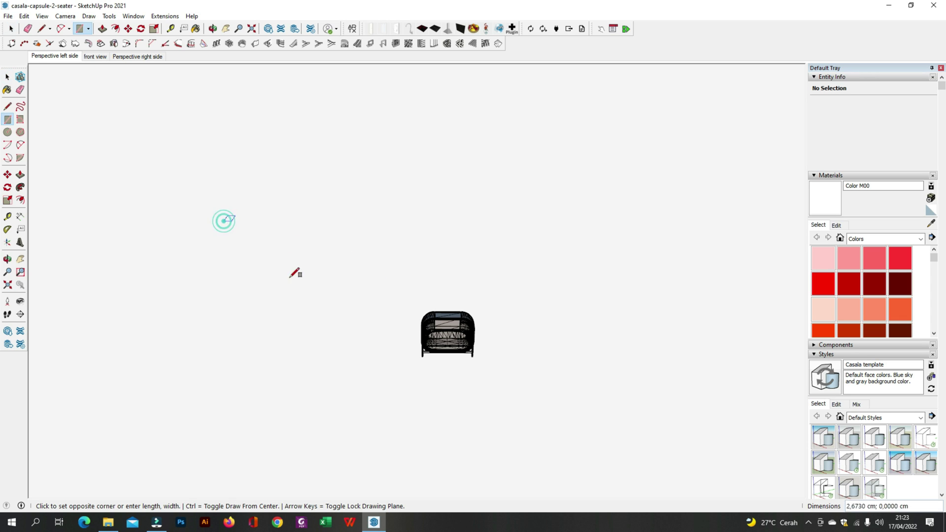
pyautogui.scroll(-1, 661, 424)
pyautogui.scroll(-3, 587, 393)
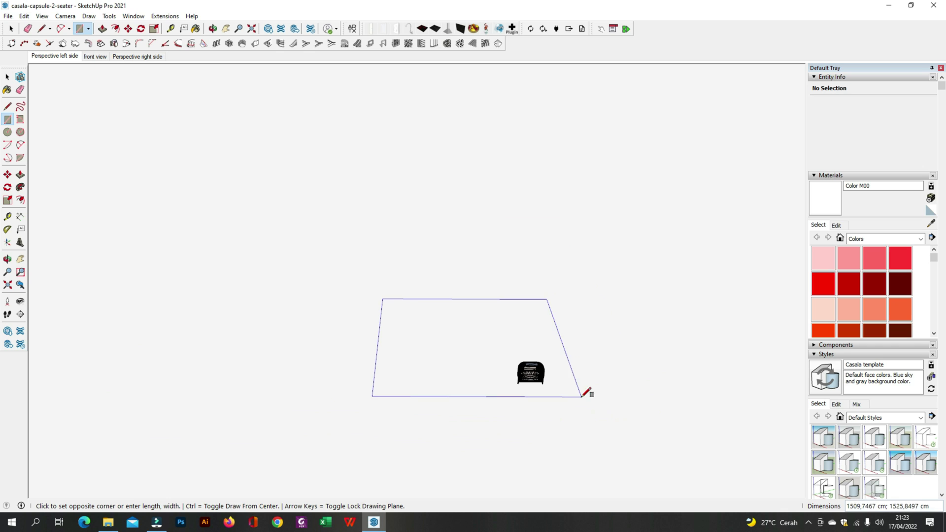
pyautogui.scroll(-3, 414, 340)
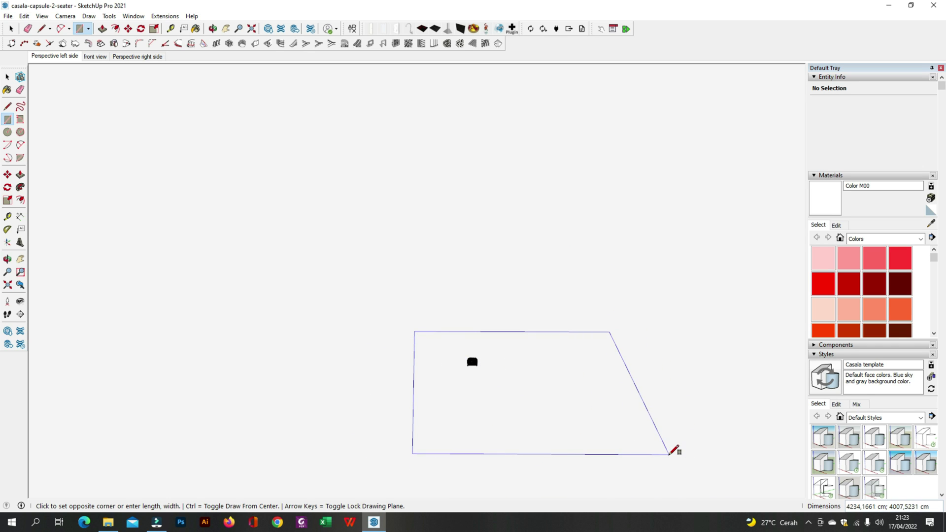
pyautogui.click(691, 455)
pyautogui.press('space')
# Step: Group the floor rectangle and move it under the sofa
pyautogui.doubleClick(570, 408)
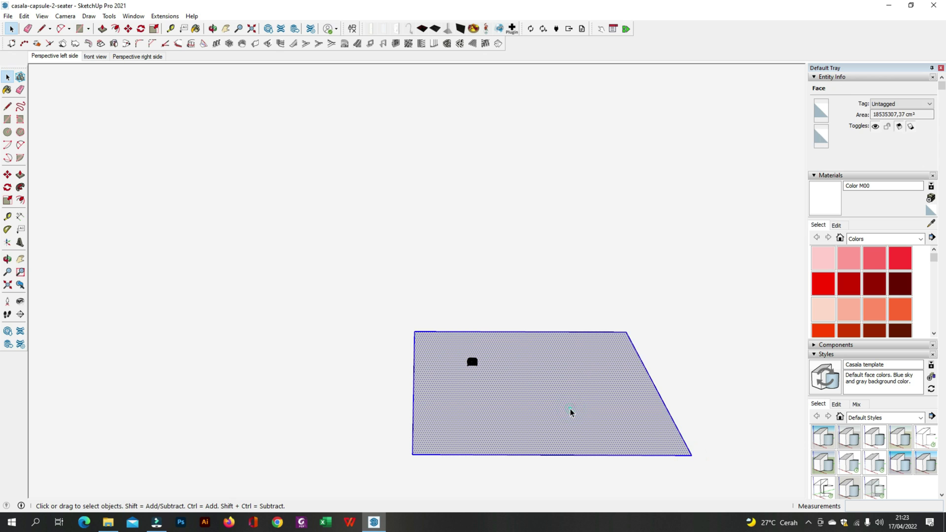
pyautogui.rightClick(570, 409)
pyautogui.click(603, 347)
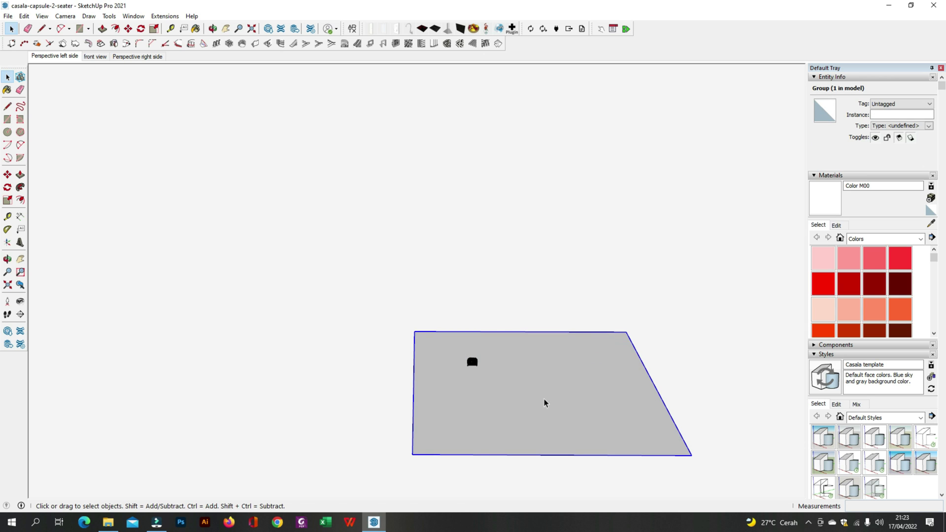
pyautogui.press('m')
pyautogui.click(542, 398)
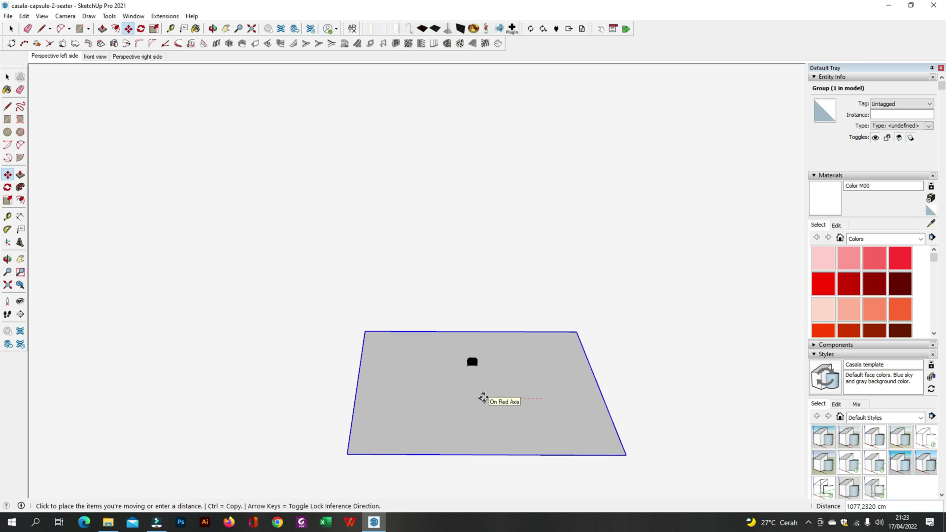
pyautogui.click(483, 396)
pyautogui.press('space')
pyautogui.doubleClick(540, 377)
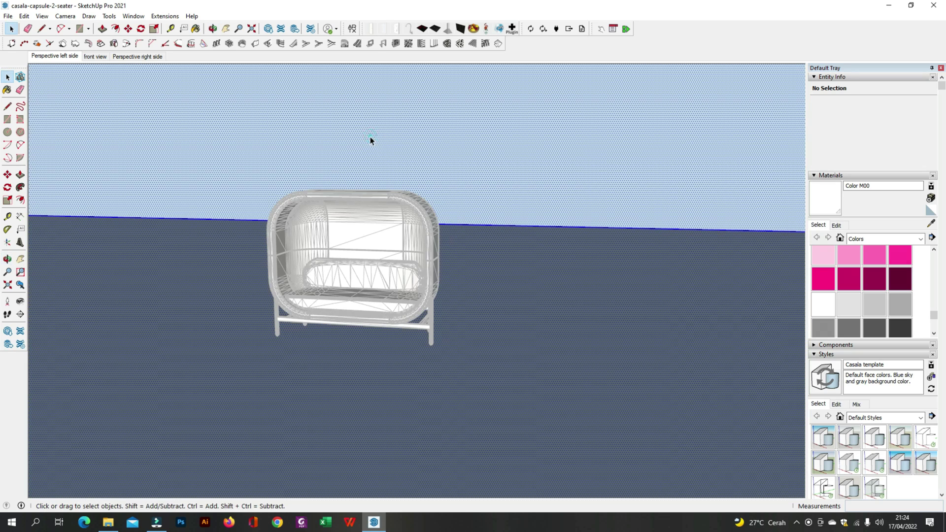
# Step: Paint the model with a grey swatch from the materials
pyautogui.hotkey('ctrl', 'a')
pyautogui.click(823, 304)
pyautogui.press('space')
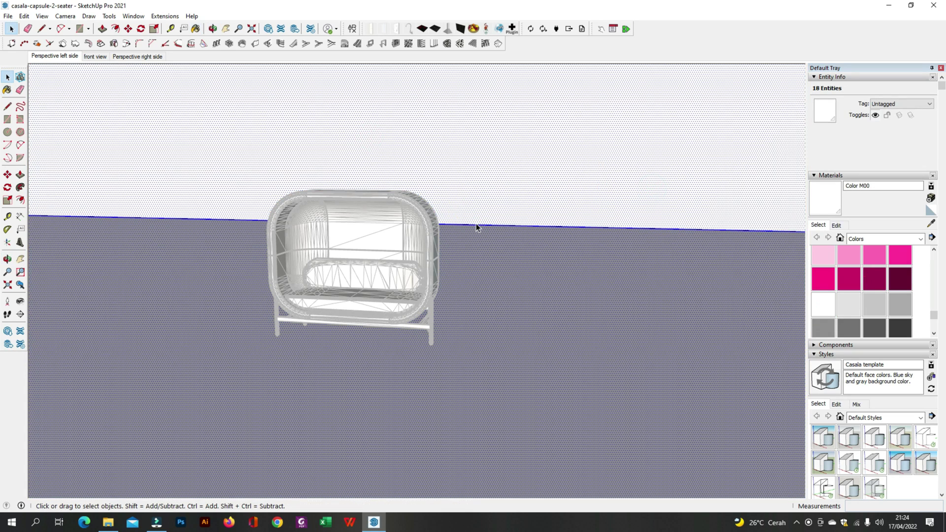
pyautogui.click(477, 223)
# Step: Orbit around the sofa, then minimize SketchUp and launch Twinmotion 2022
pyautogui.press('o')
pyautogui.moveTo(407, 272)
pyautogui.mouseDown()
pyautogui.moveTo(329, 277)
pyautogui.moveTo(312, 254)
pyautogui.moveTo(344, 272)
pyautogui.mouseUp()
pyautogui.press('space')
pyautogui.press('o')
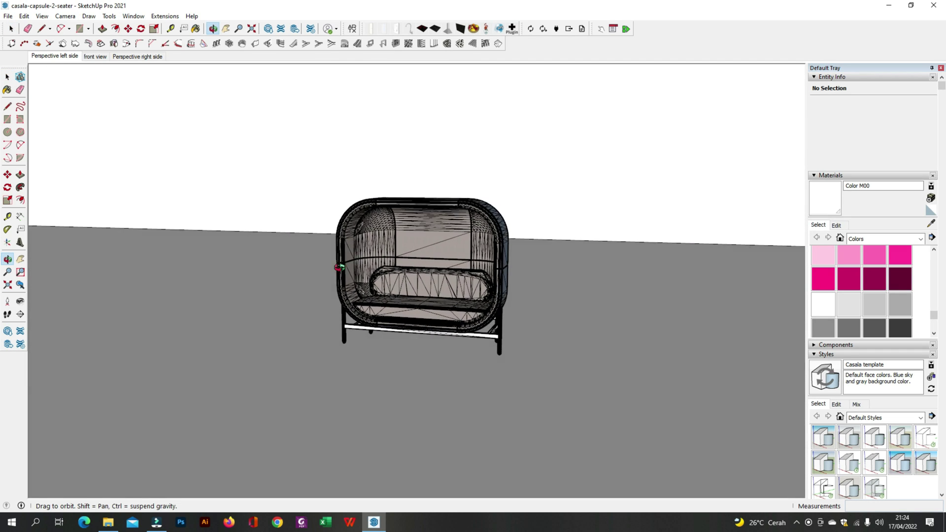
pyautogui.press('space')
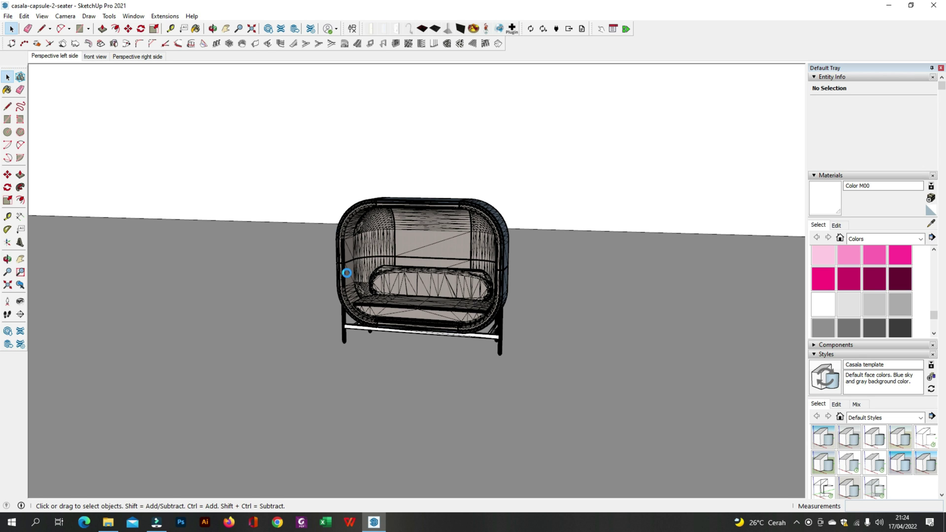
pyautogui.click(888, 7)
pyautogui.click(887, 6)
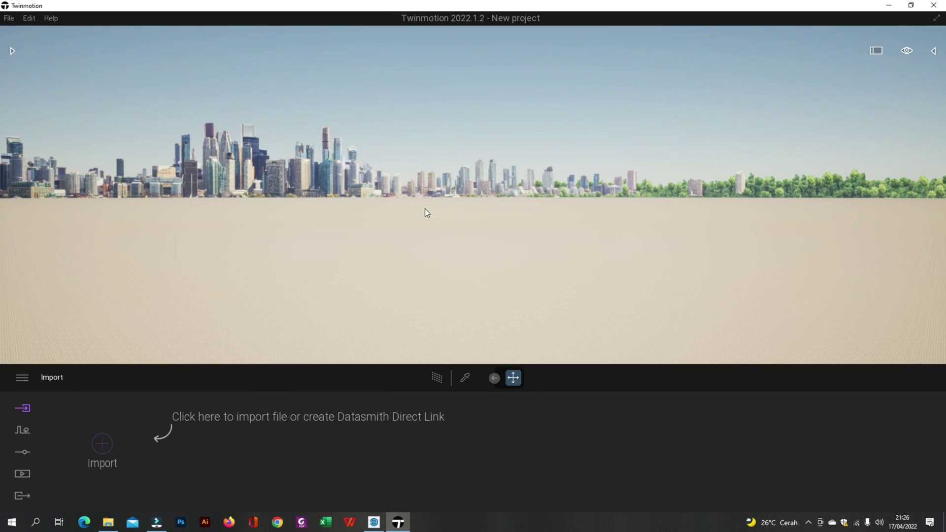
# Step: Import casala-capsule-2-seater.skp into the new Twinmotion project
pyautogui.click(101, 447)
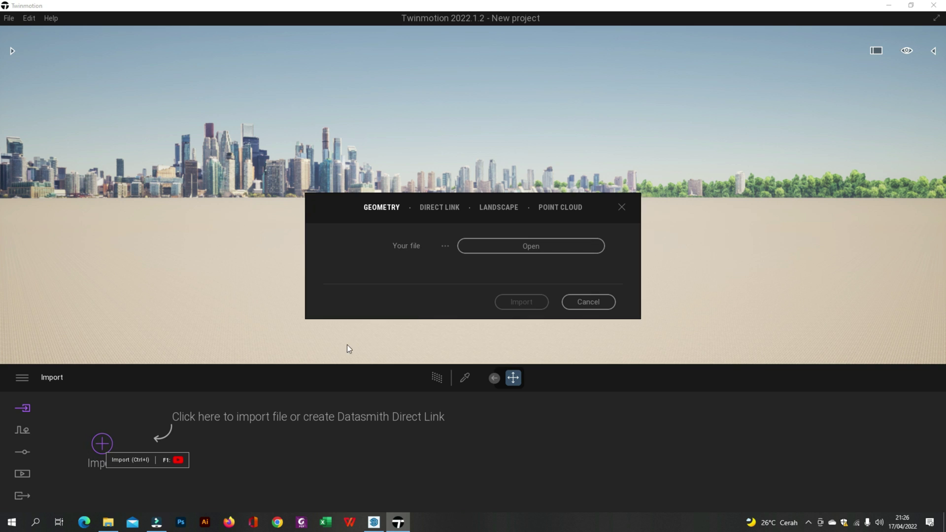
pyautogui.click(495, 249)
pyautogui.click(442, 278)
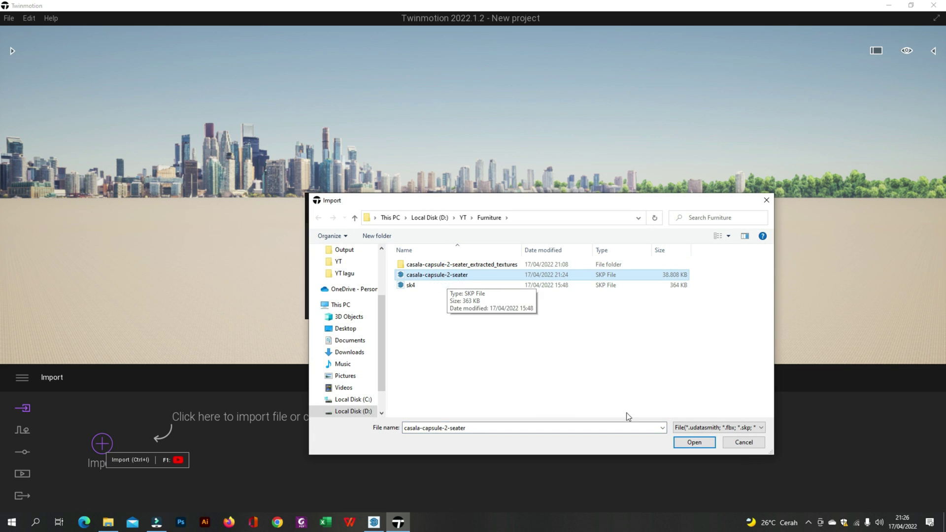
pyautogui.click(694, 442)
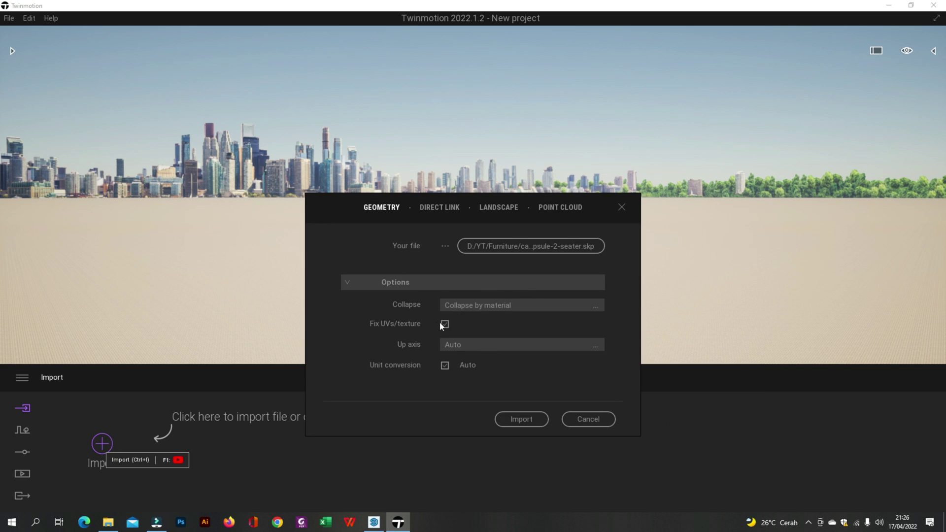
pyautogui.click(521, 419)
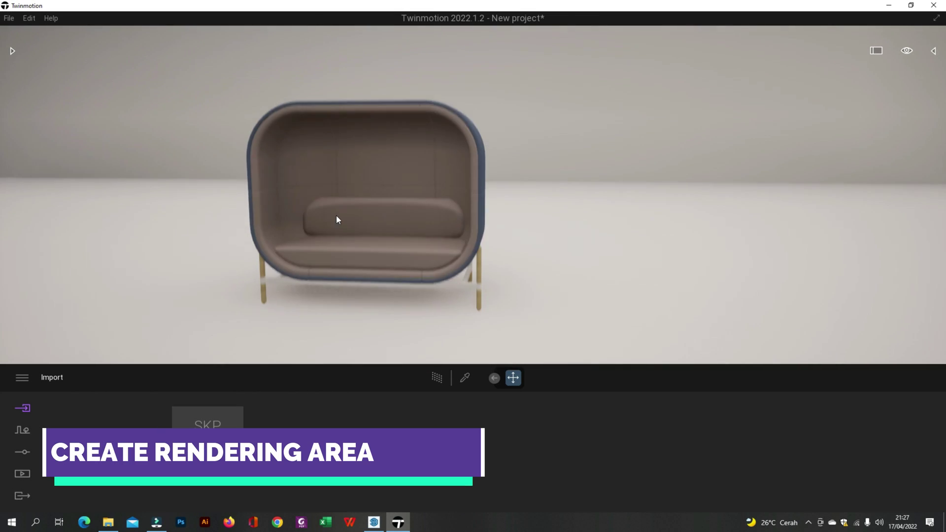
# Step: Frame the sofa from a three-quarter angle and save it as Image1
pyautogui.moveTo(336, 220); pyautogui.dragTo(364, 225)
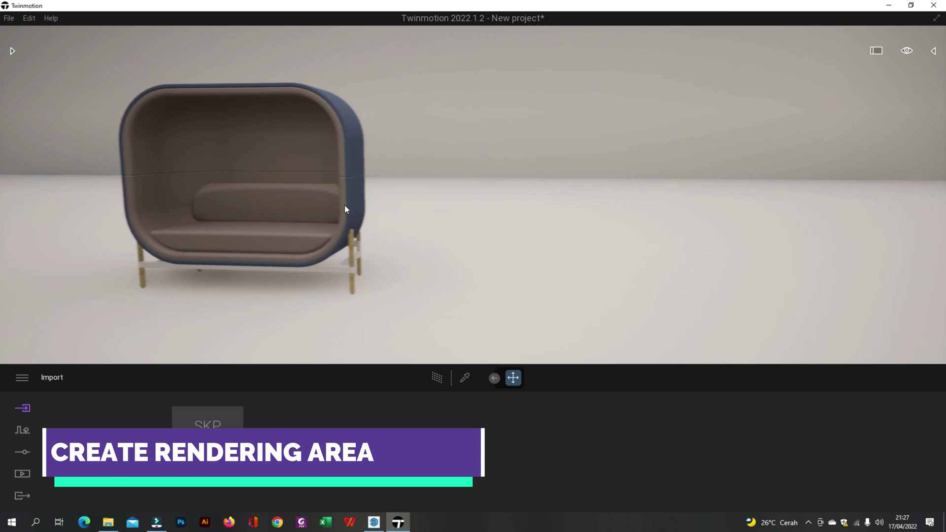
pyautogui.scroll(3, 367, 223)
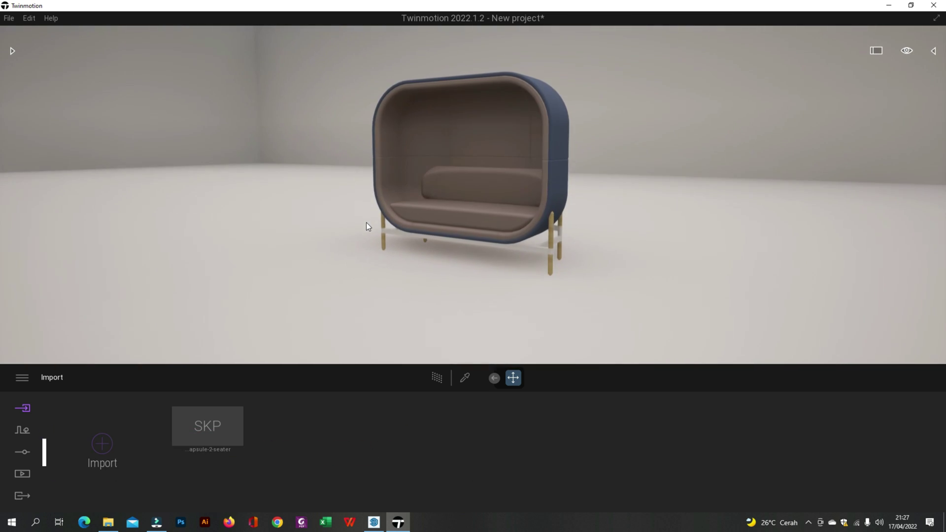
pyautogui.scroll(3, 371, 223)
pyautogui.click(21, 473)
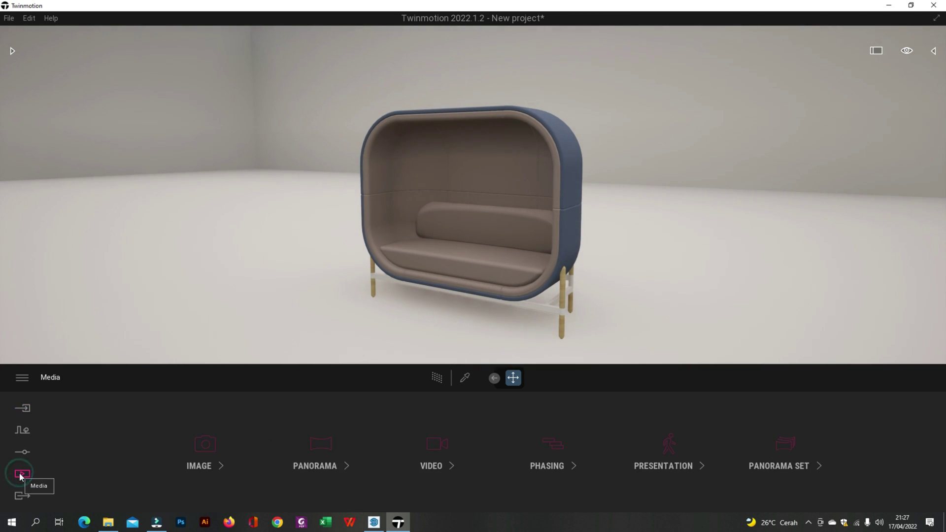
pyautogui.click(203, 446)
pyautogui.click(104, 446)
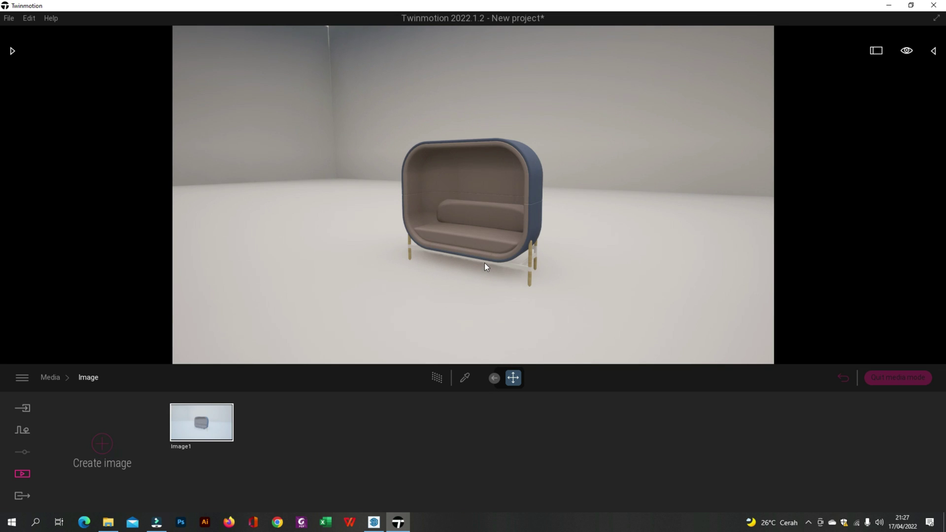
pyautogui.scroll(3, 453, 263)
pyautogui.scroll(3, 458, 239)
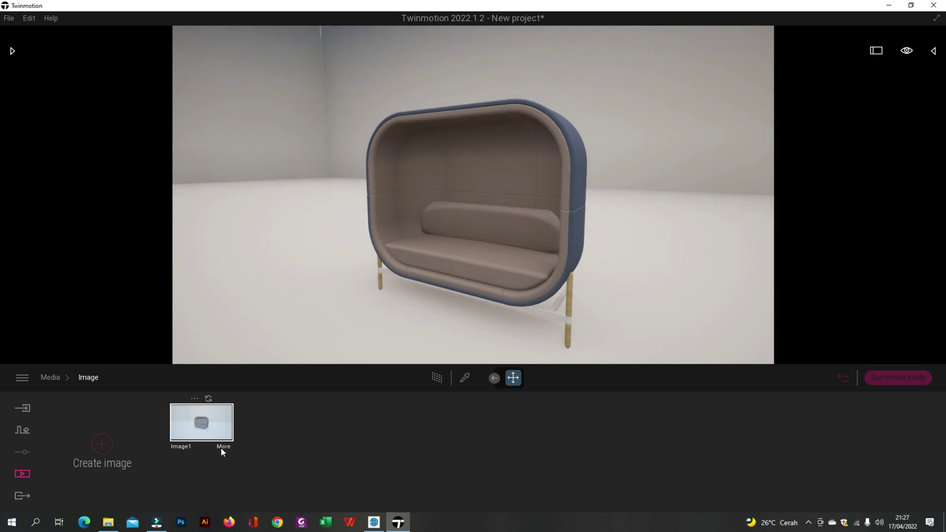
# Step: Raise Image1's camera field of view to 70
pyautogui.click(220, 444)
pyautogui.click(667, 447)
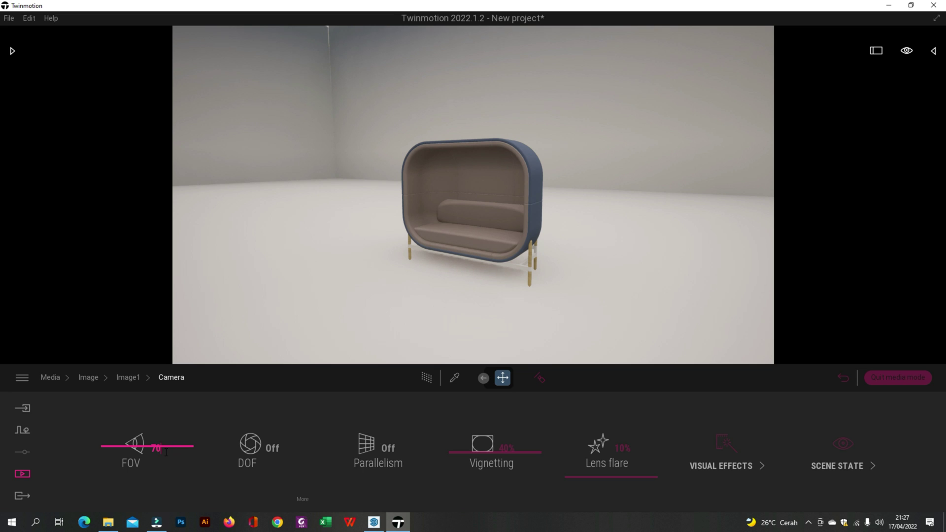
pyautogui.click(164, 452)
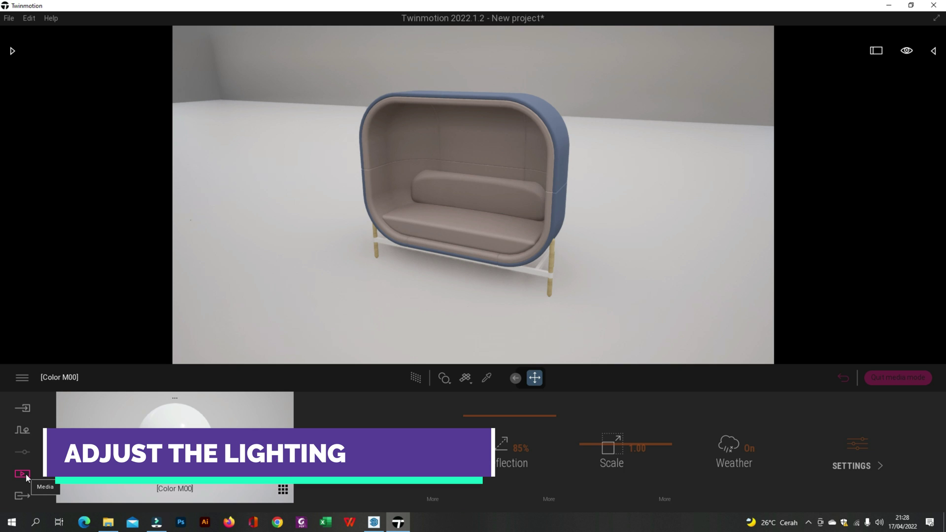
# Step: Place an area light from the Lights library onto the room floor
pyautogui.click(11, 51)
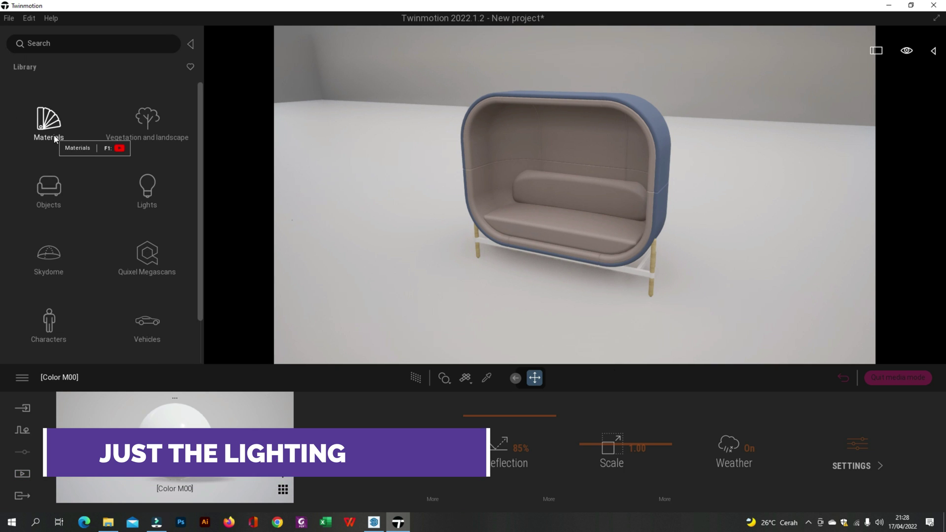
pyautogui.click(146, 188)
pyautogui.moveTo(148, 174); pyautogui.dragTo(406, 206)
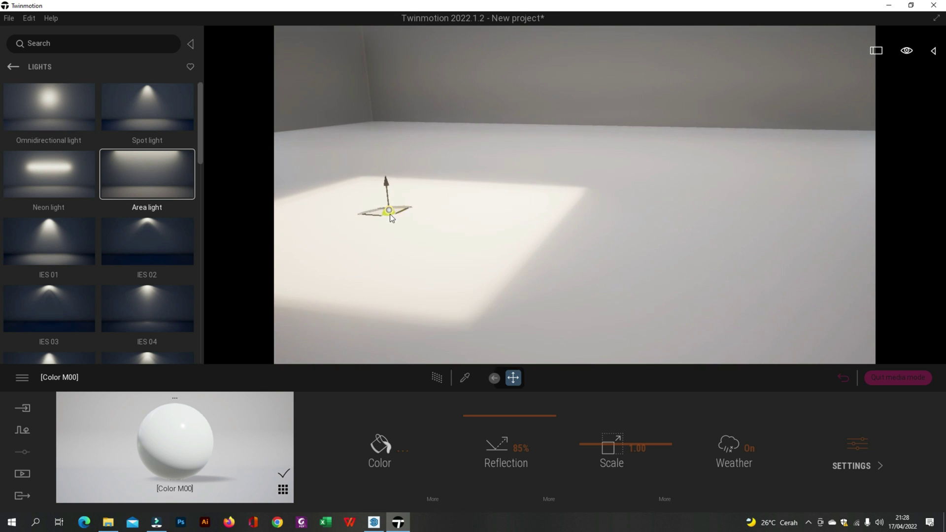
pyautogui.moveTo(407, 206)
pyautogui.mouseDown()
pyautogui.moveTo(458, 206)
pyautogui.moveTo(680, 258)
pyautogui.mouseUp()
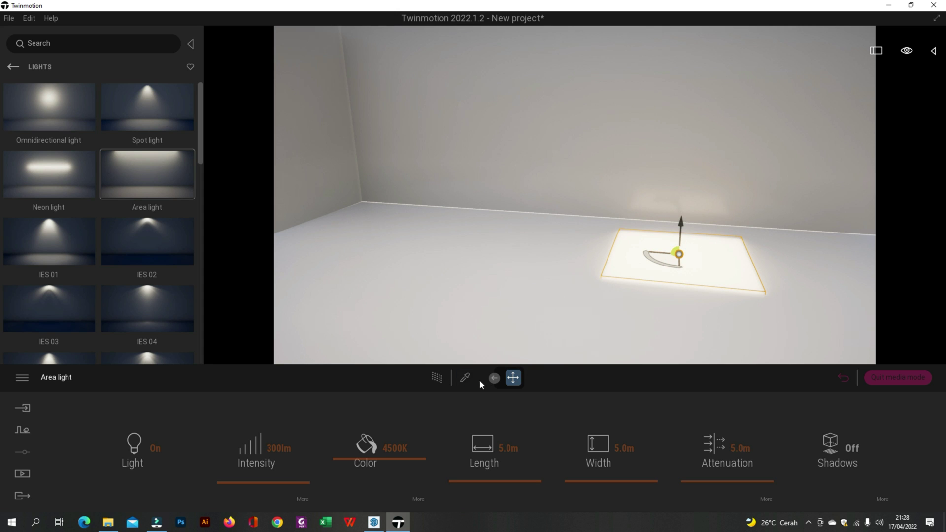
# Step: Rotate the area light -55° and raise it up the wall
pyautogui.click(495, 381)
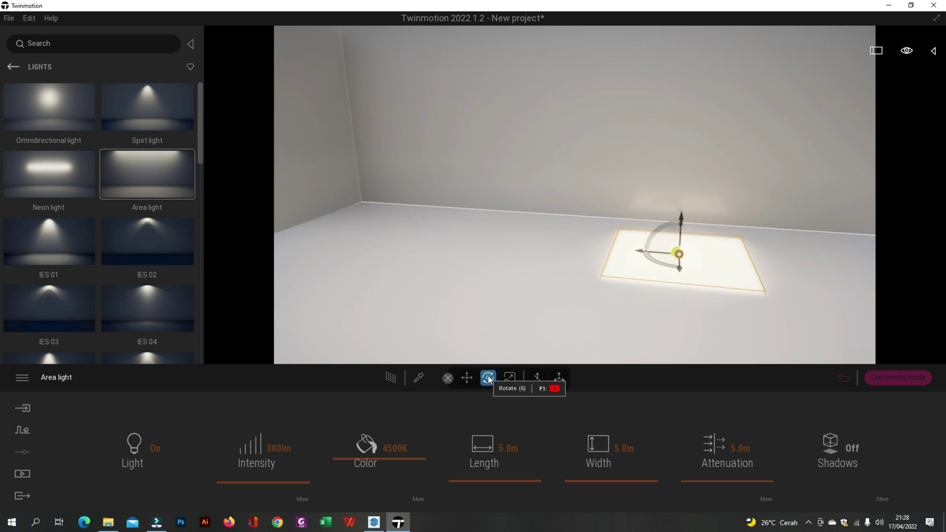
pyautogui.click(489, 379)
pyautogui.moveTo(638, 264); pyautogui.dragTo(450, 224, button='middle')
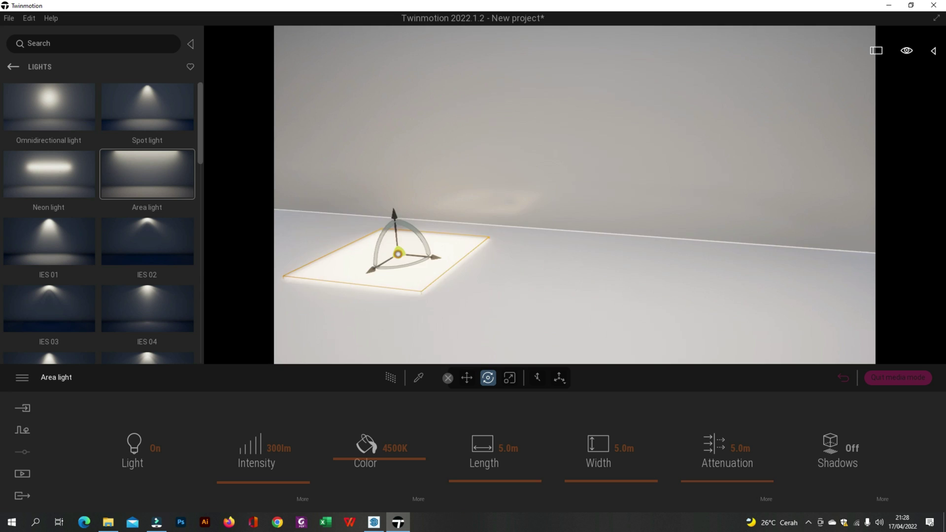
pyautogui.moveTo(463, 225)
pyautogui.mouseDown()
pyautogui.moveTo(482, 186)
pyautogui.moveTo(476, 196)
pyautogui.moveTo(442, 113)
pyautogui.mouseUp()
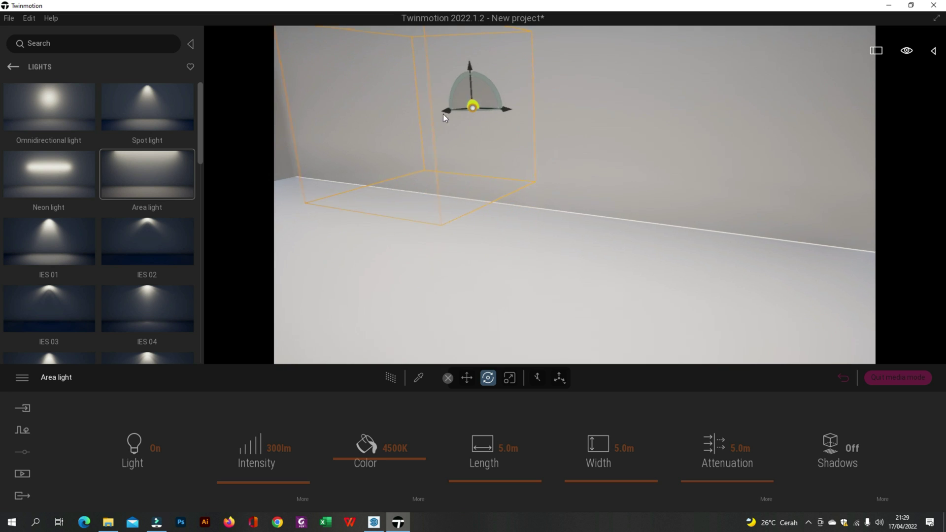
pyautogui.scroll(3, 443, 115)
pyautogui.scroll(3, 434, 122)
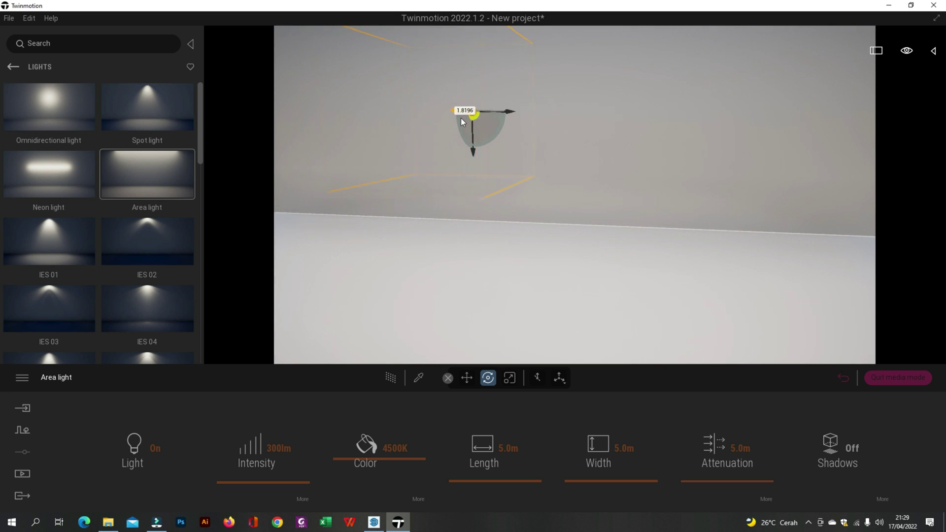
pyautogui.moveTo(460, 117); pyautogui.dragTo(479, 123)
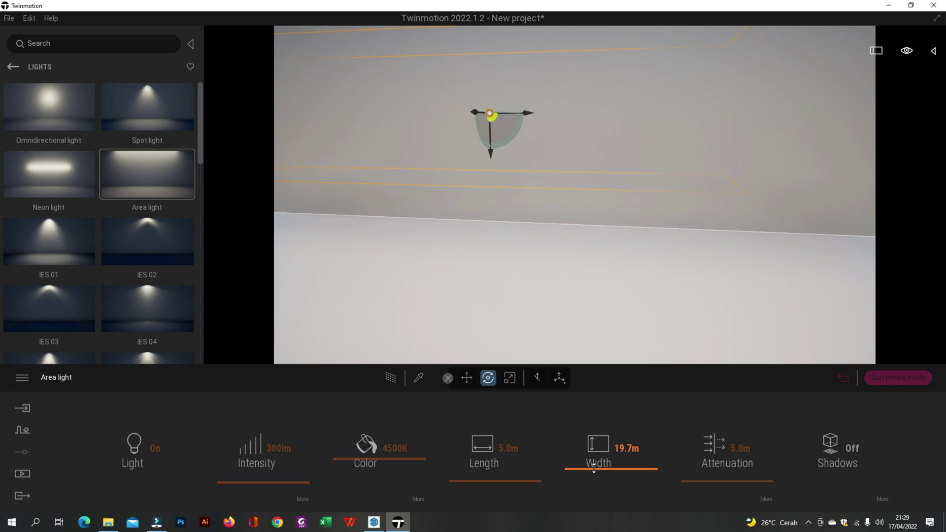
# Step: Widen the area light to 38.9 m, square its rotation, and set 50 m attenuation
pyautogui.press('Down')
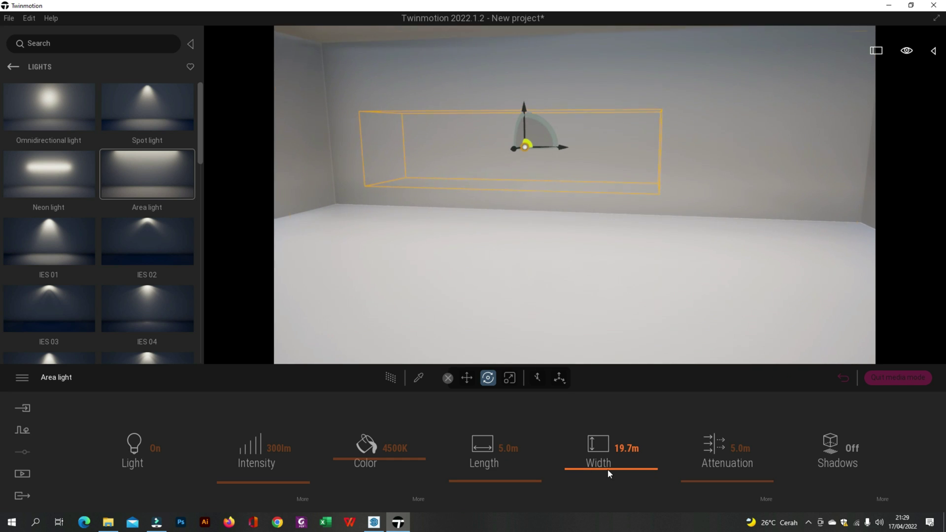
pyautogui.moveTo(608, 474); pyautogui.dragTo(636, 474)
pyautogui.click(511, 449)
pyautogui.moveTo(572, 101); pyautogui.dragTo(569, 93)
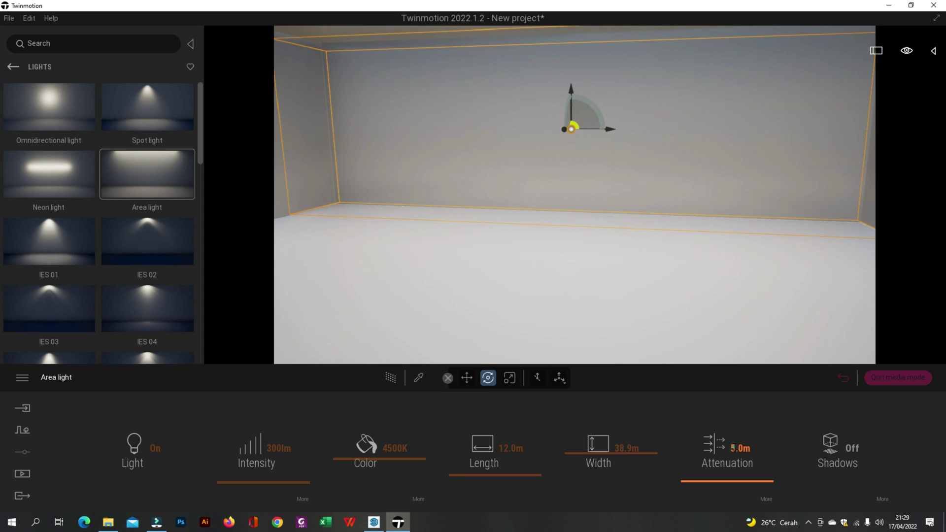
pyautogui.click(737, 448)
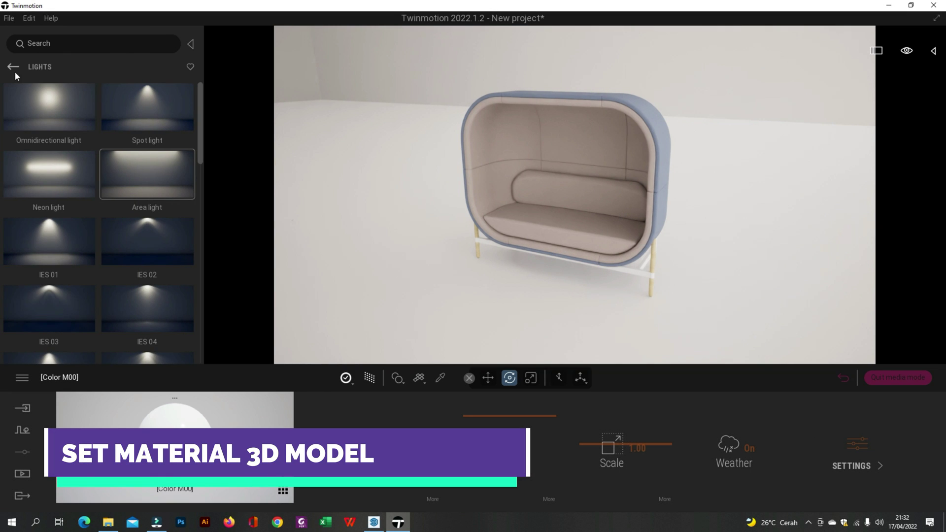
# Step: Apply Full grain 01 leather to the sofa upholstery, tinted cream FFF5CF
pyautogui.click(11, 64)
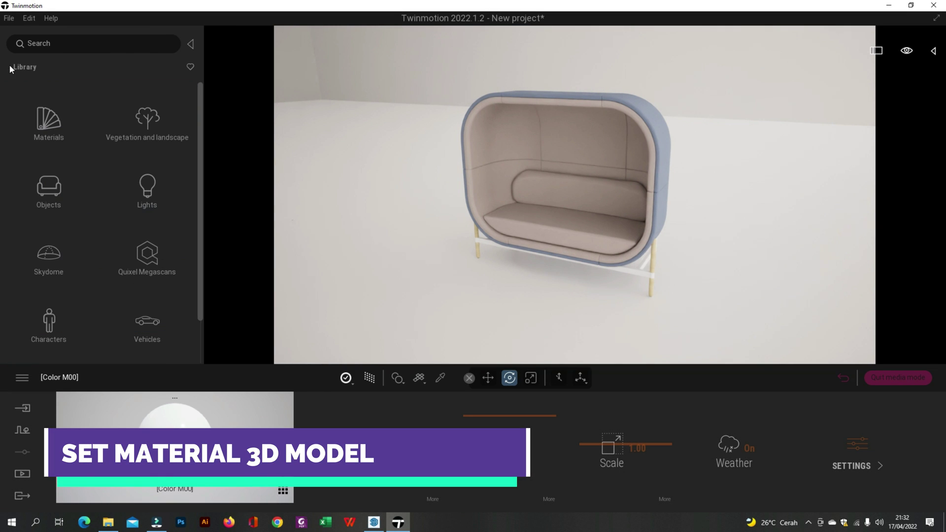
pyautogui.click(46, 127)
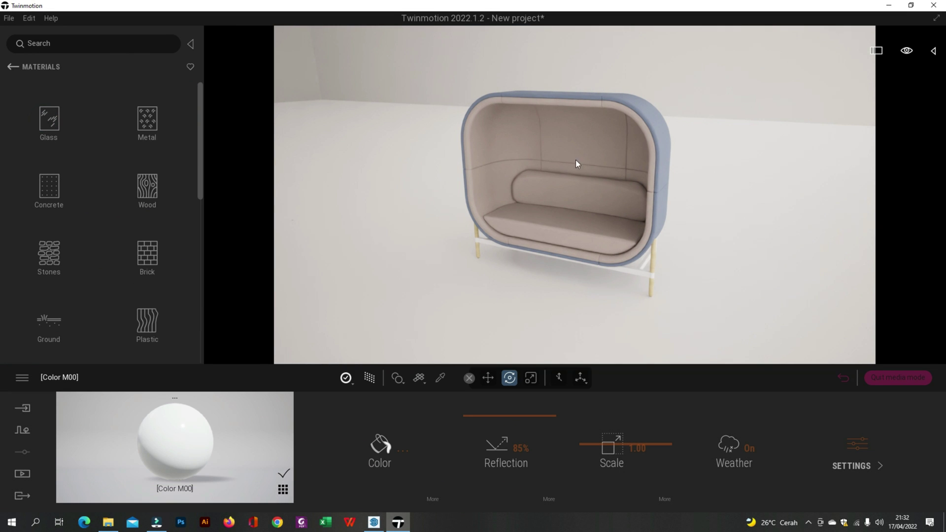
pyautogui.scroll(-1, 90, 116)
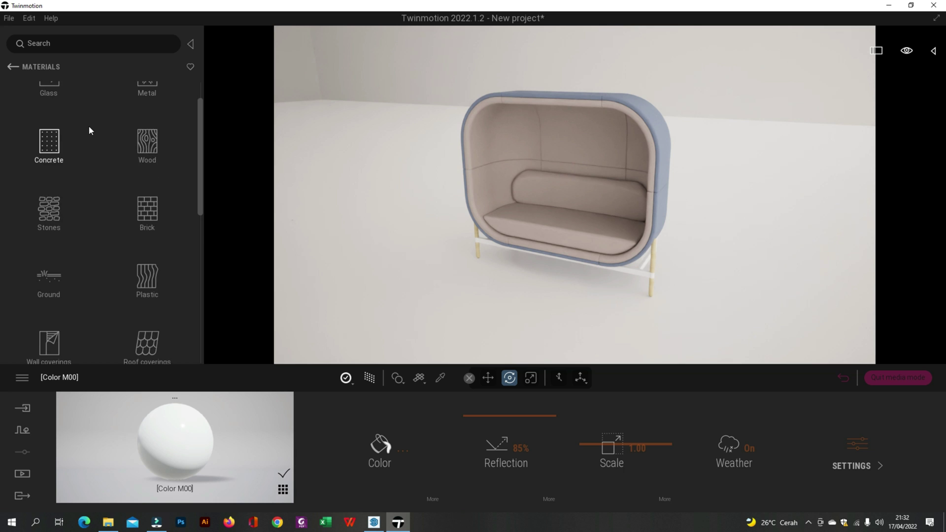
pyautogui.scroll(-1, 90, 125)
pyautogui.scroll(-1, 94, 128)
pyautogui.scroll(-1, 94, 128)
pyautogui.scroll(-1, 104, 124)
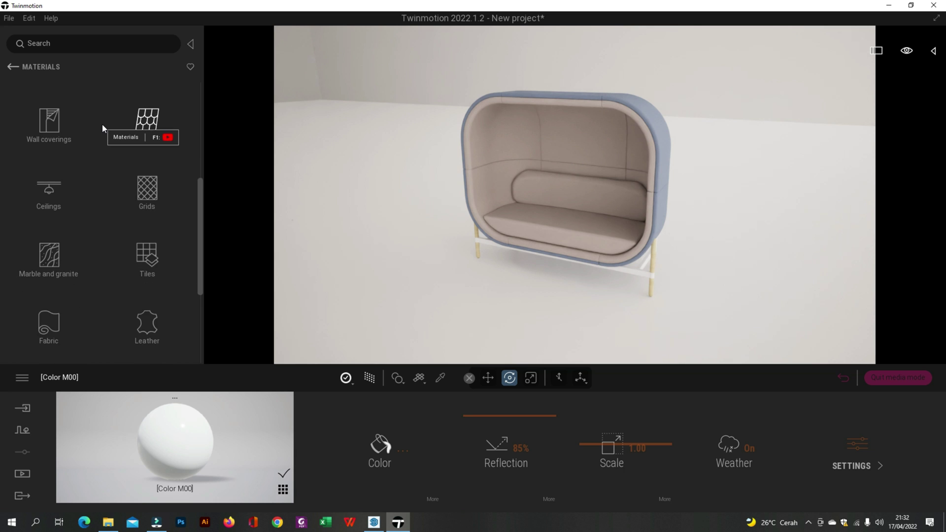
pyautogui.scroll(-1, 97, 125)
pyautogui.scroll(-1, 113, 176)
pyautogui.click(147, 275)
pyautogui.moveTo(49, 175)
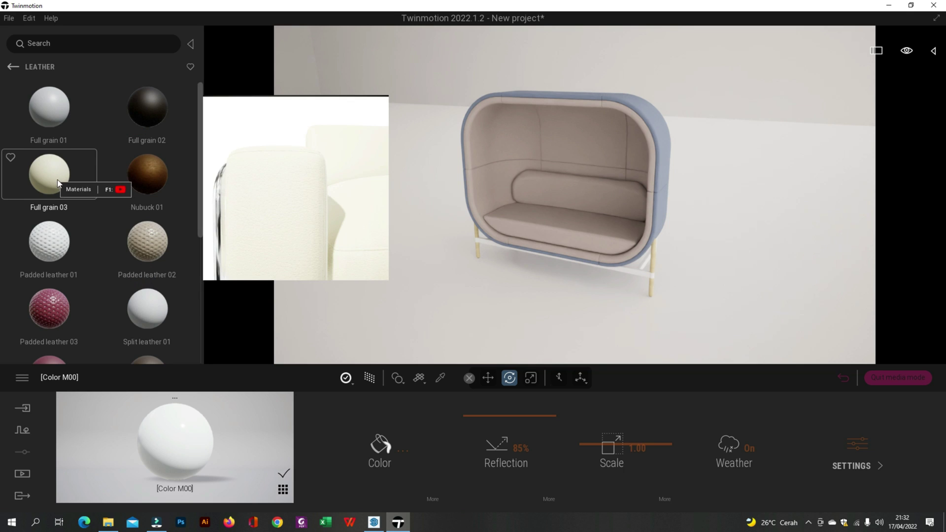
pyautogui.scroll(-1, 148, 296)
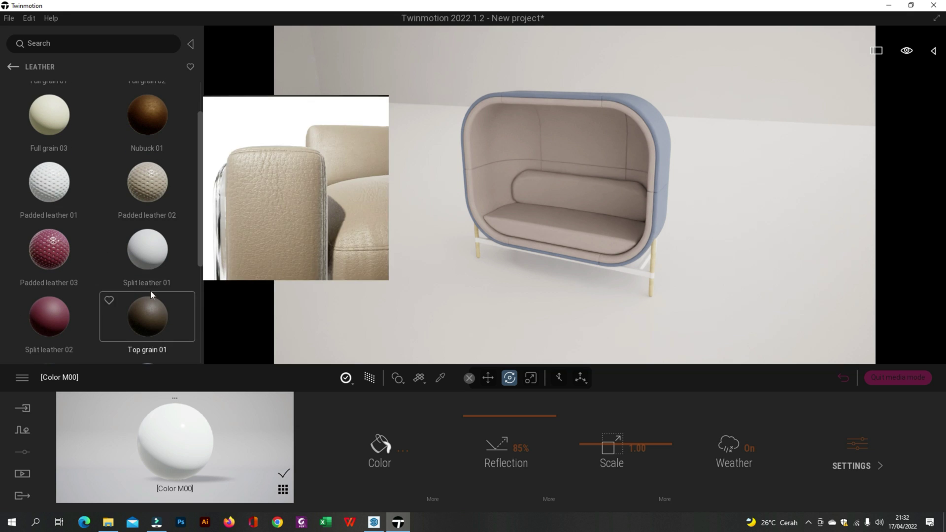
pyautogui.scroll(-1, 148, 318)
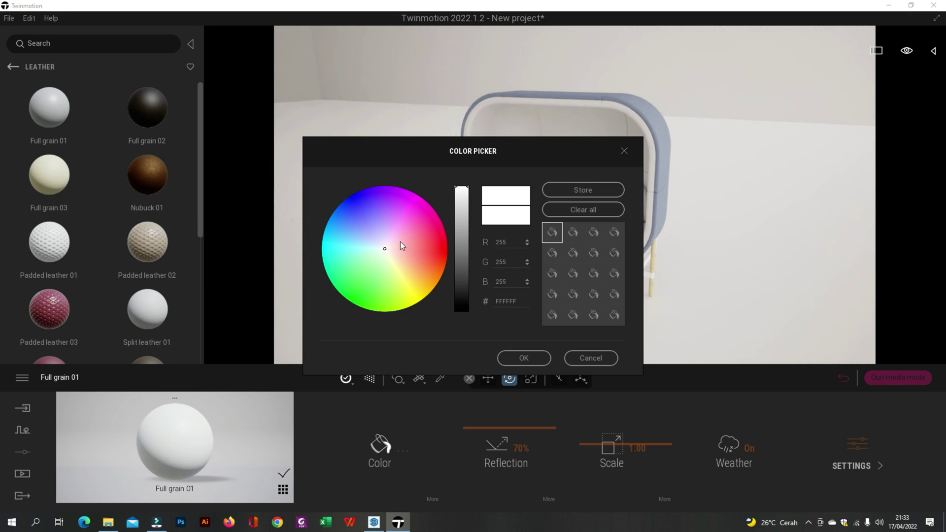
pyautogui.click(389, 257)
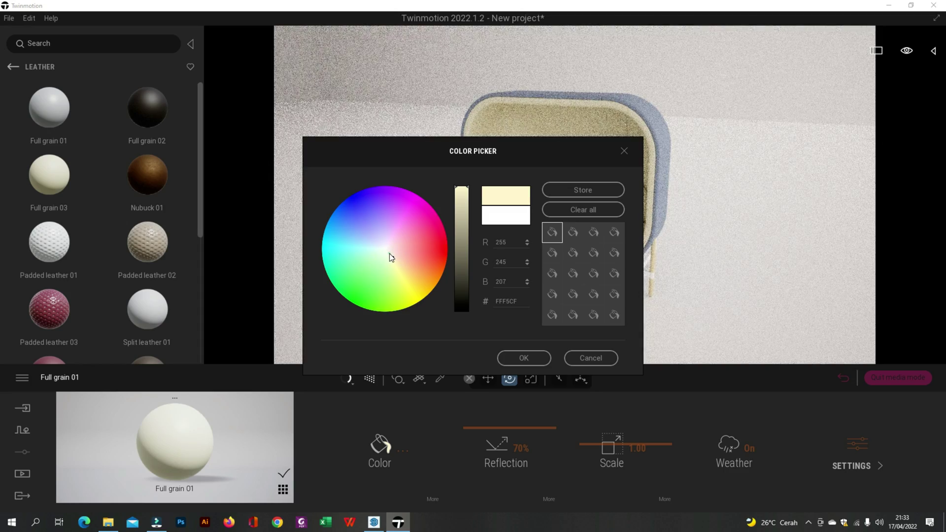
pyautogui.click(523, 358)
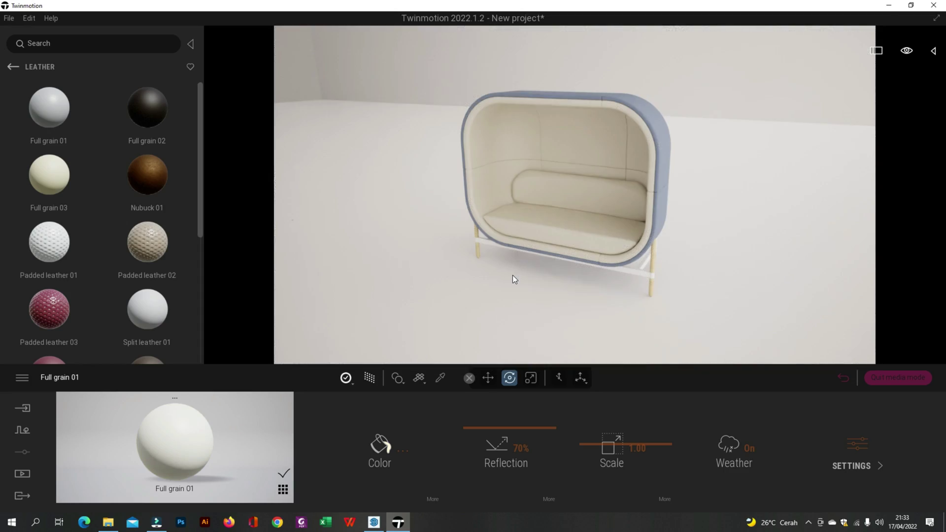
pyautogui.click(440, 378)
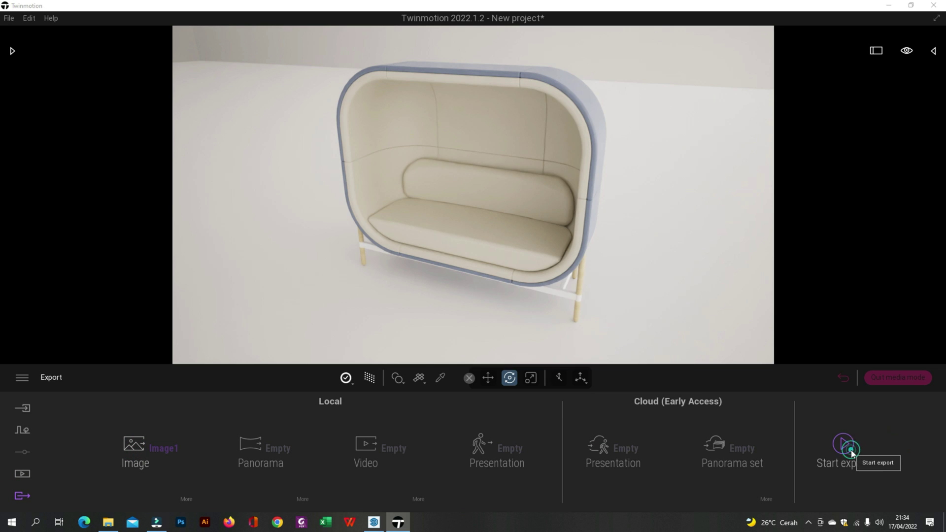
# Step: Export Image1 to the D:\YT\Furniture folder and start the export
pyautogui.click(843, 445)
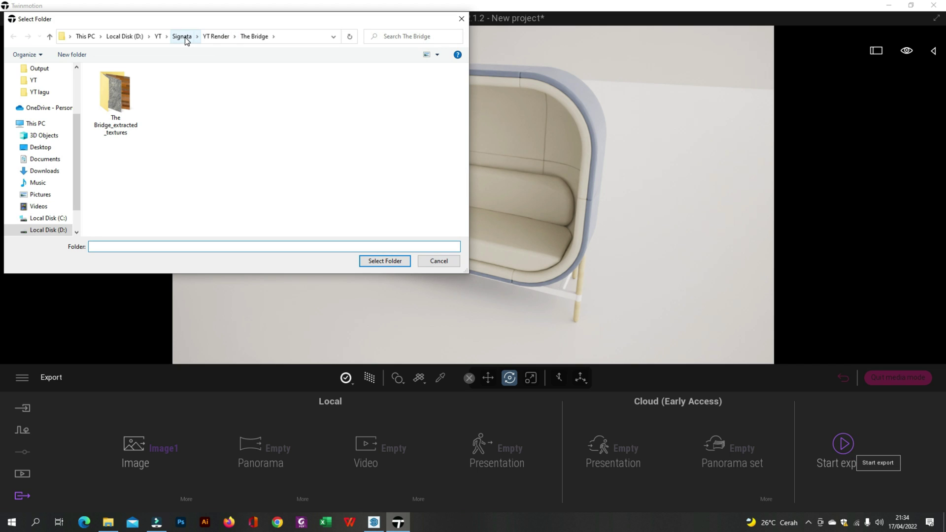
pyautogui.click(159, 36)
pyautogui.doubleClick(273, 108)
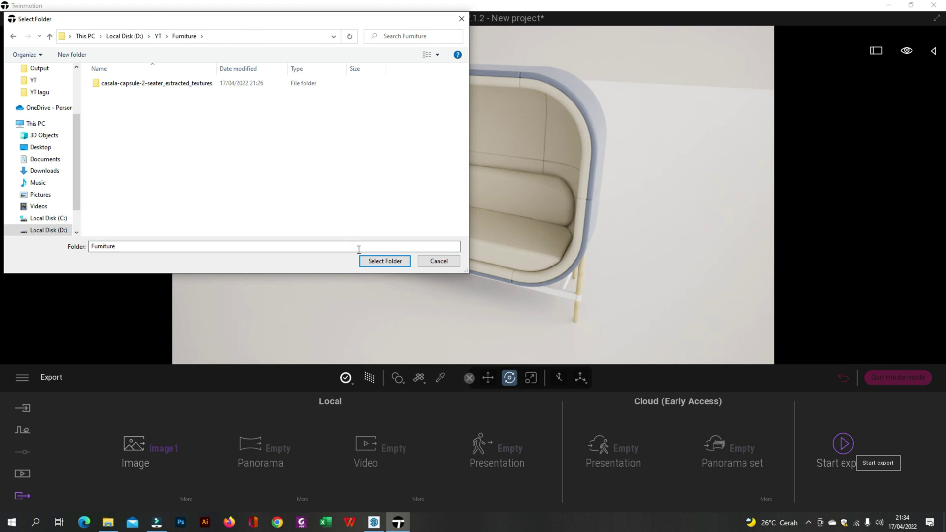
pyautogui.click(370, 262)
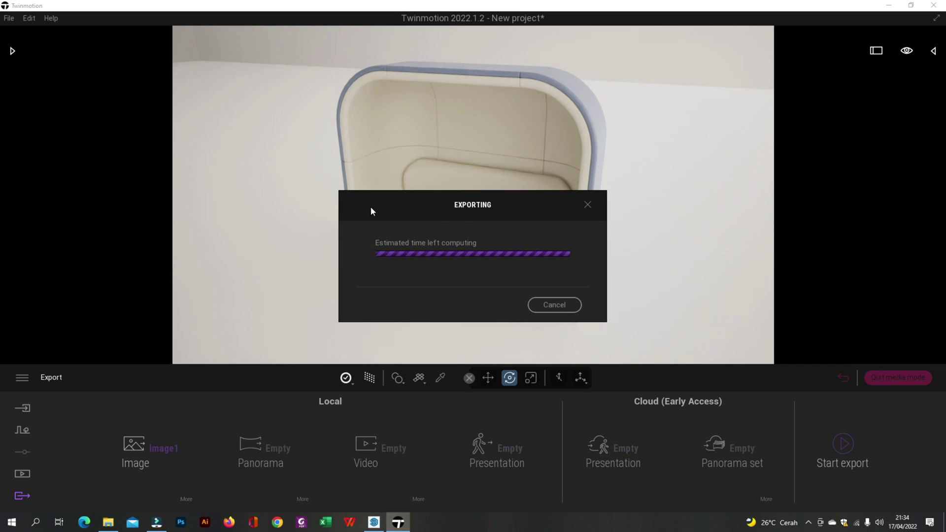